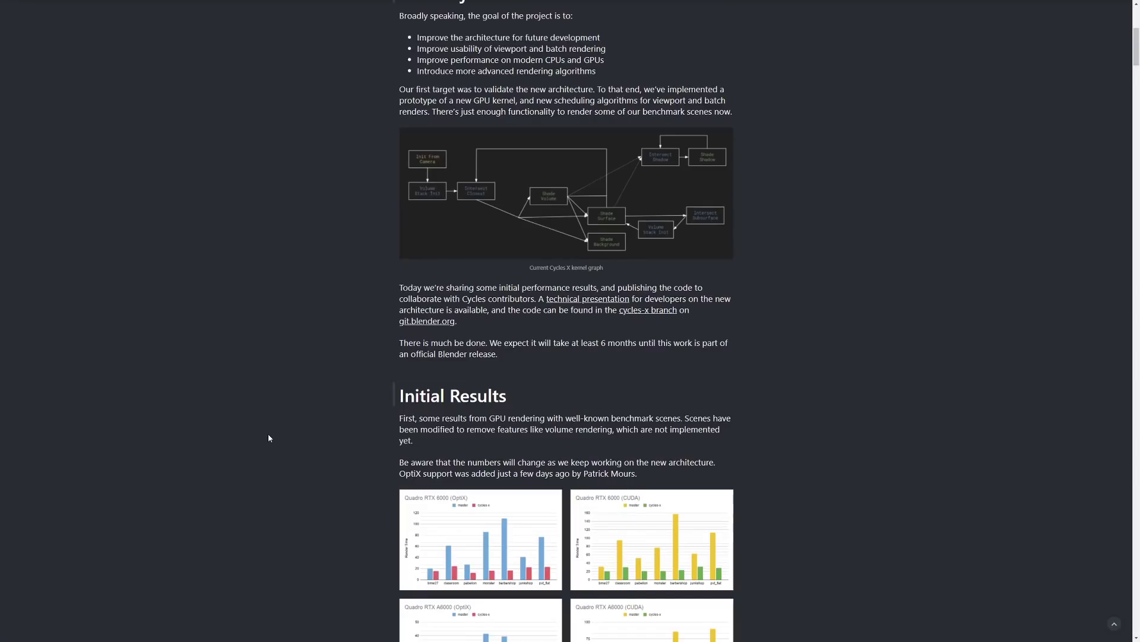
Scroll the Cycles X post down to the Initial Results GPU benchmark charts
scroll(268, 433, down, 2)
scroll(269, 437, down, 5)
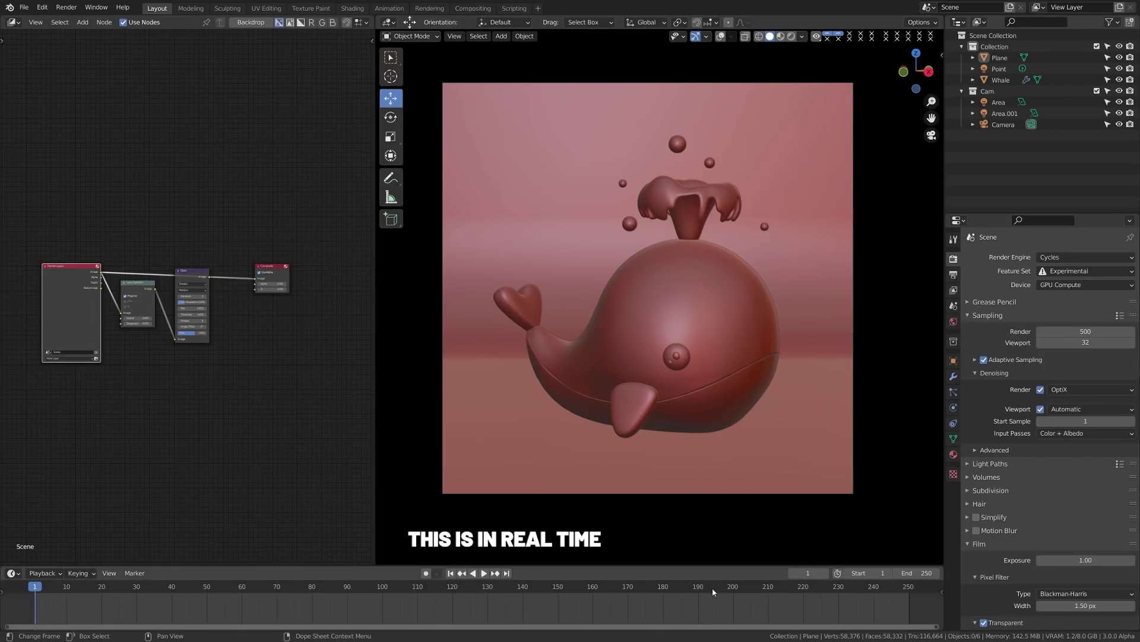
Render the textured blue whale, then view the denoised sunflower scene from above
key(F12)
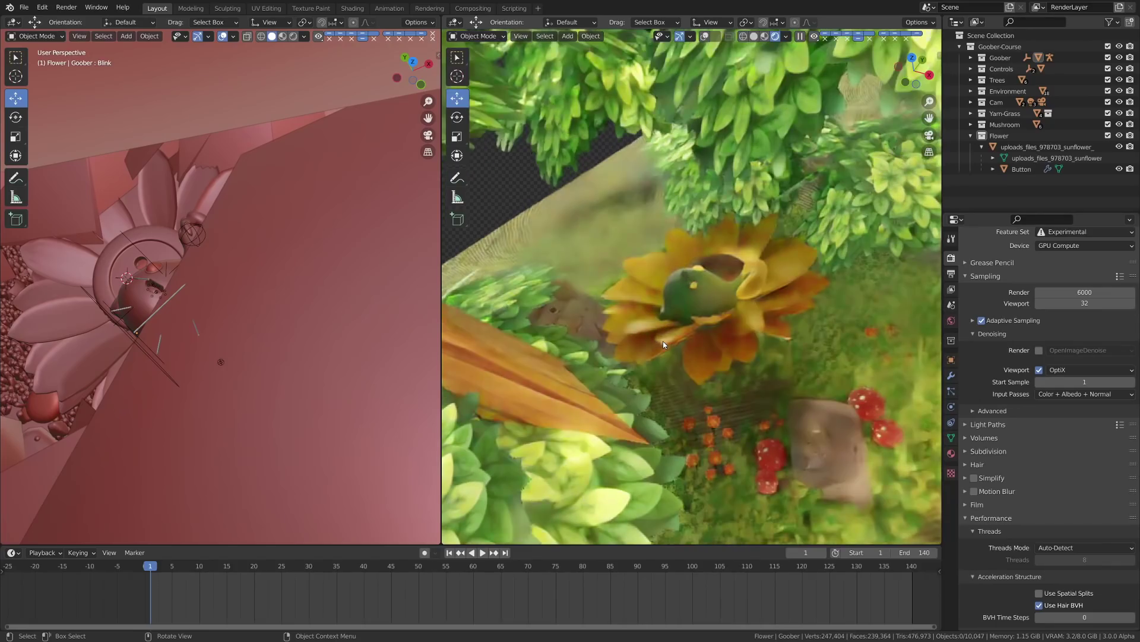
scroll(663, 341, up, 5)
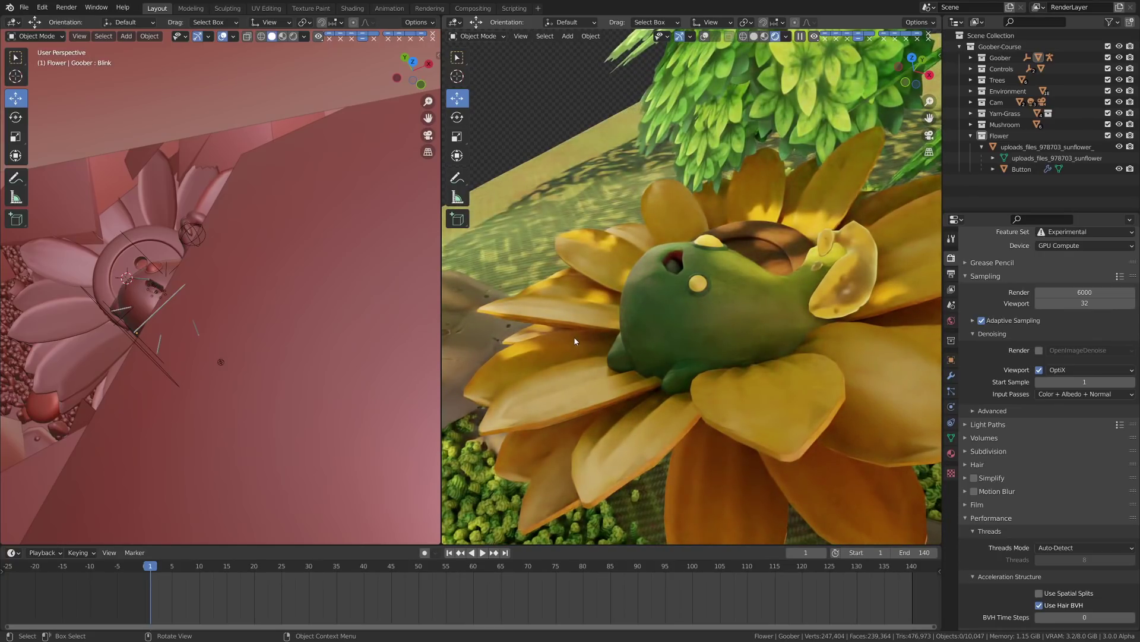
middle_drag(570, 331, 669, 365)
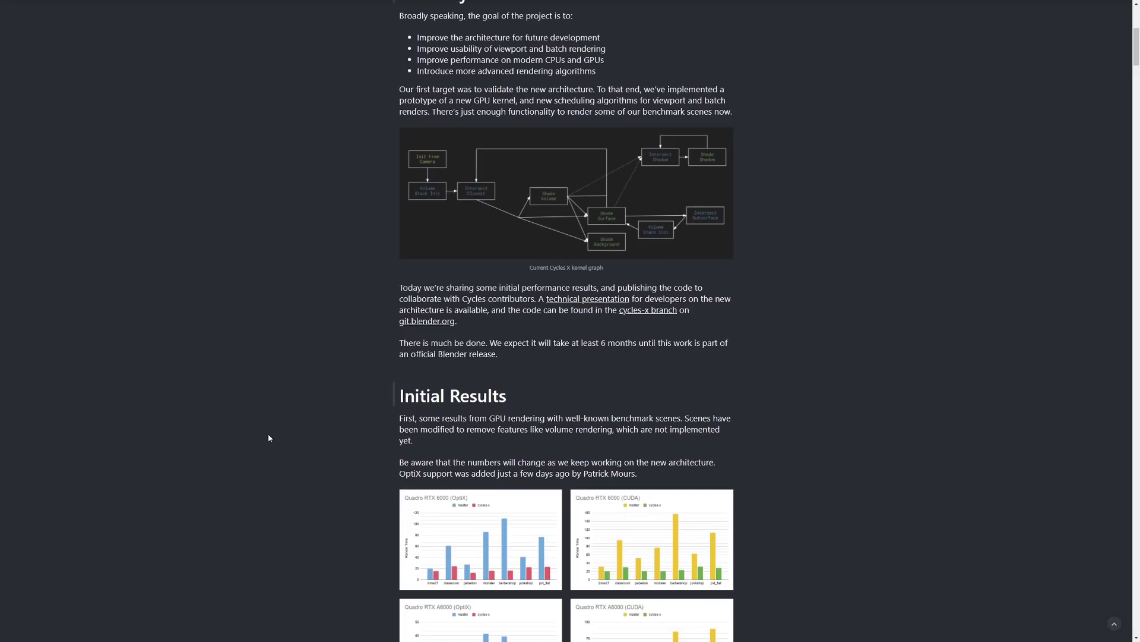
Scroll through the RTX 6000 and A6000 benchmark charts in Initial Results
scroll(269, 433, down, 4)
scroll(269, 434, down, 3)
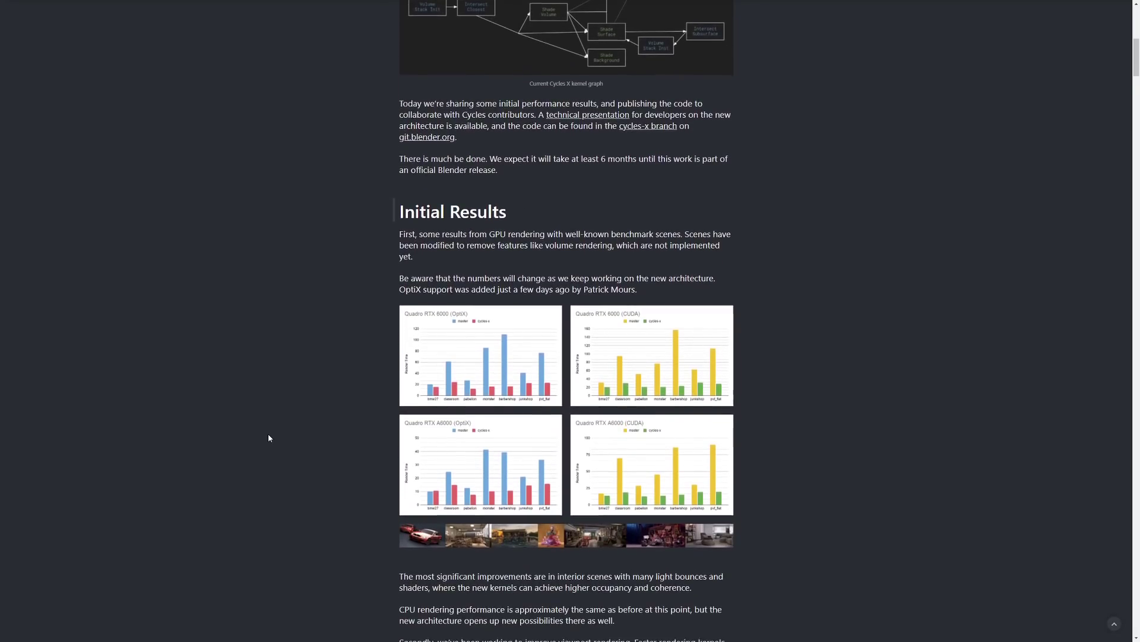
scroll(268, 434, down, 4)
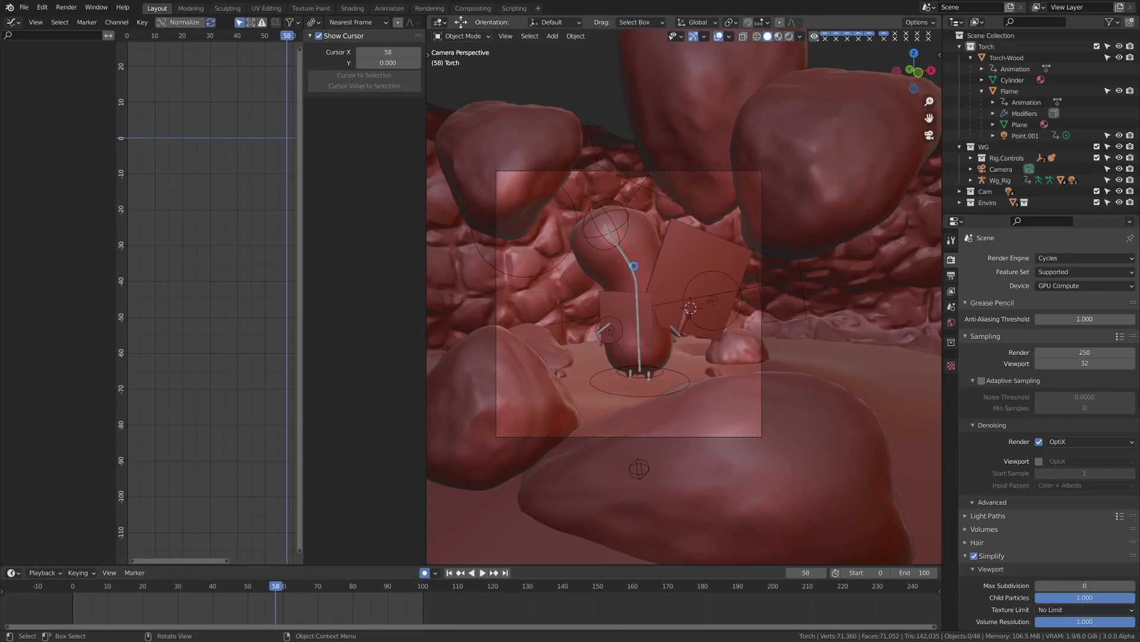
Render the torch scene's current frame with F12 and close the finished render window
key(F12)
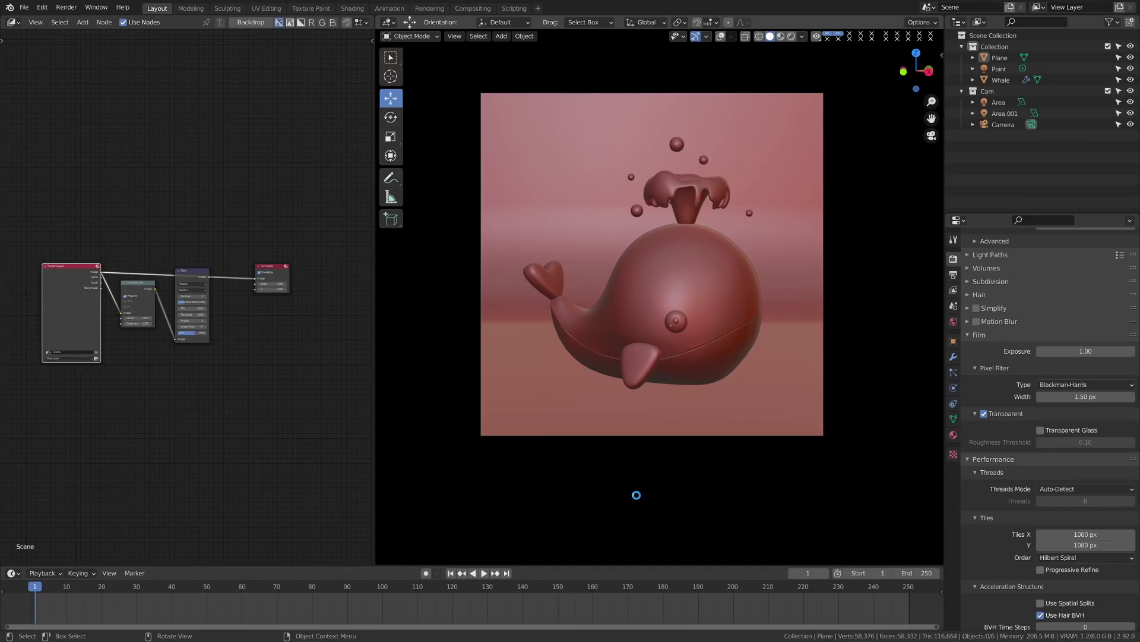
key(F12)
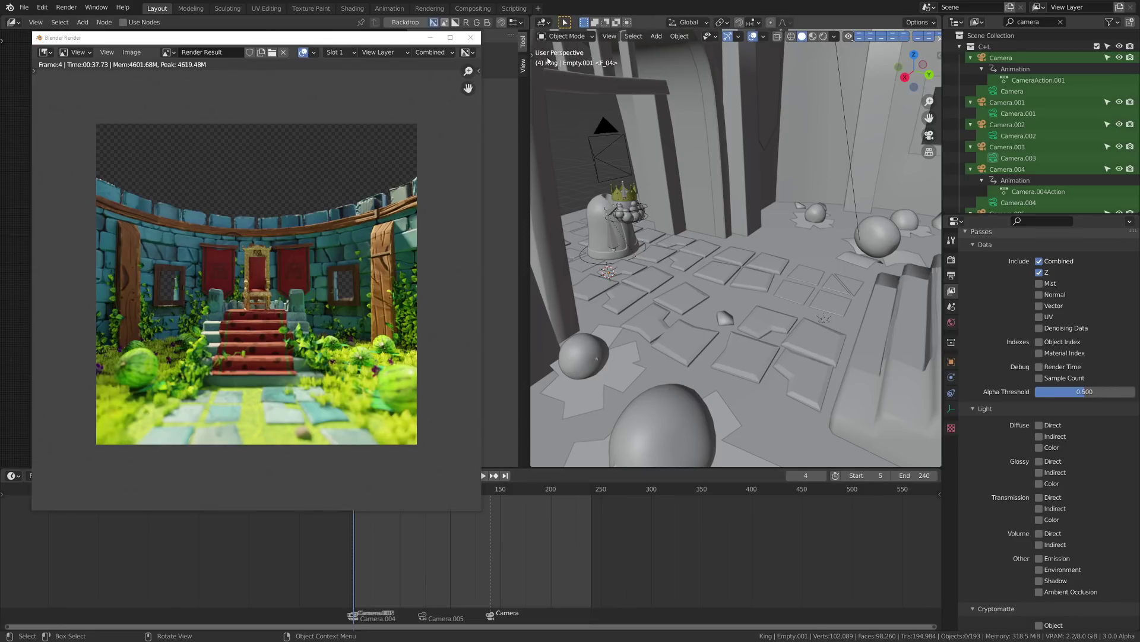
click(471, 37)
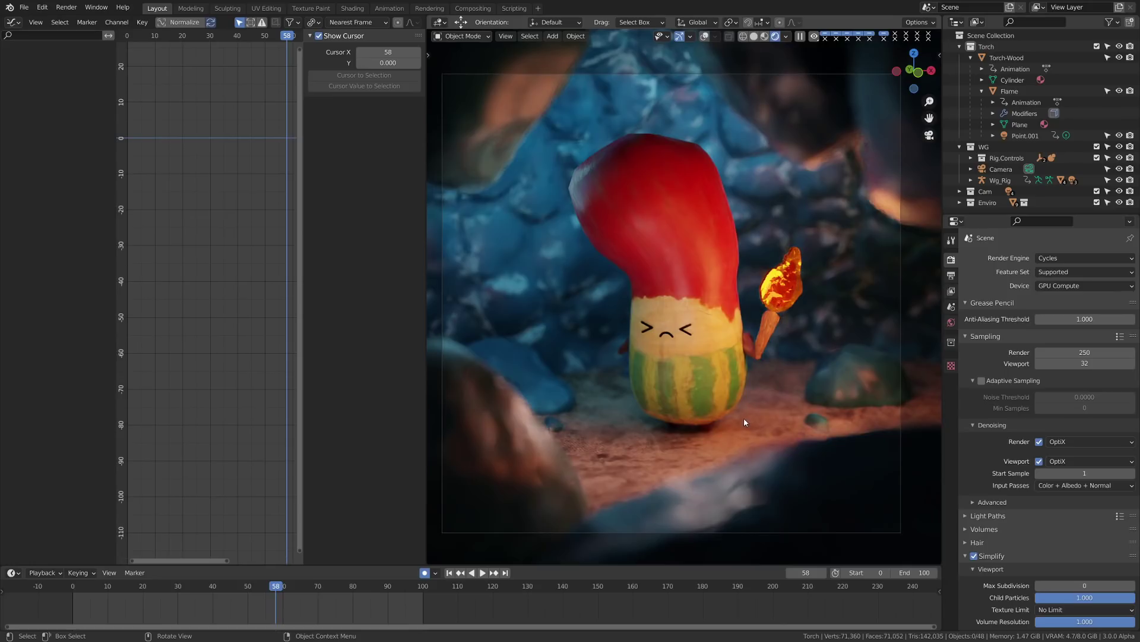
Orbit and zoom the rendered viewport up close to the torch character and its green base
middle_drag(743, 418, 707, 374)
scroll(697, 364, up, 6)
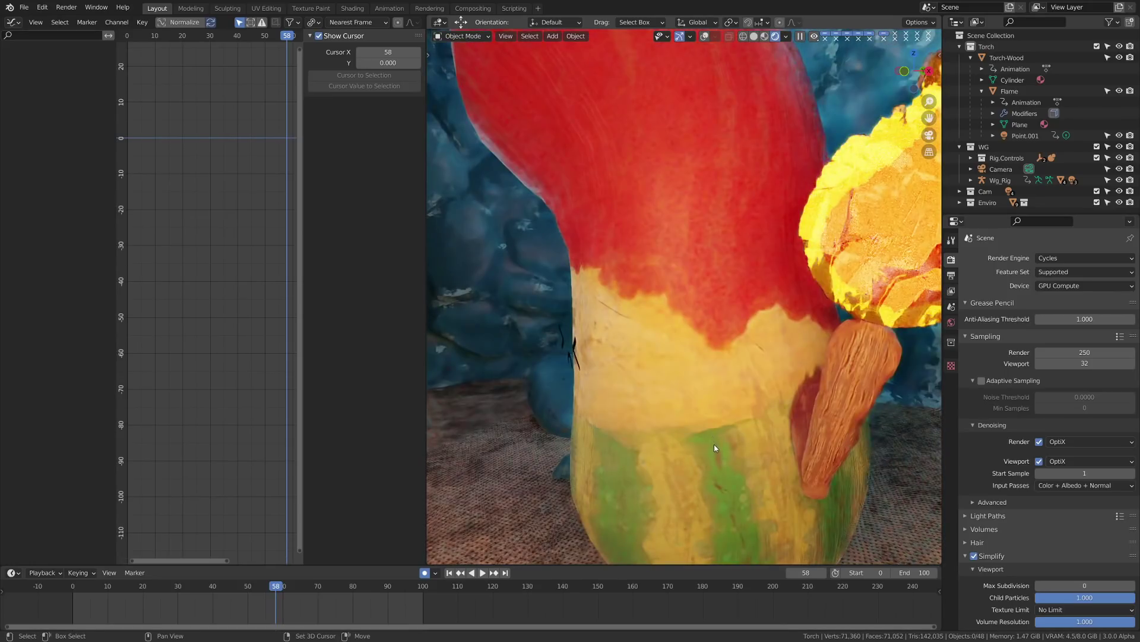
shift+middle_drag(726, 488, 744, 468)
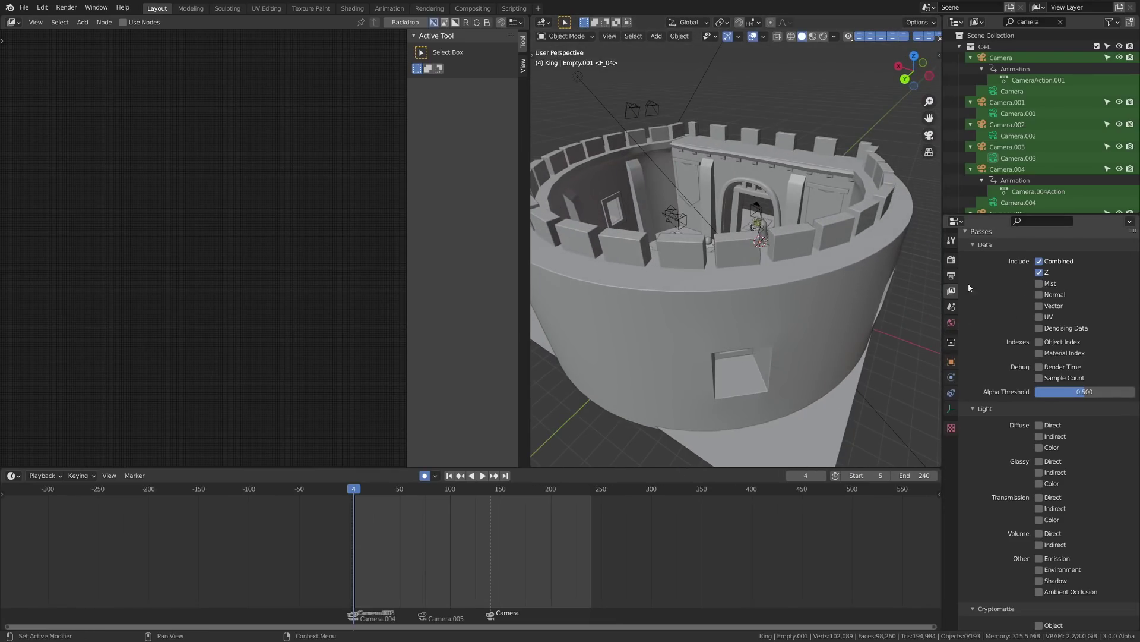
Set the Render Properties denoising input passes to Color + Albedo + Normal
click(952, 261)
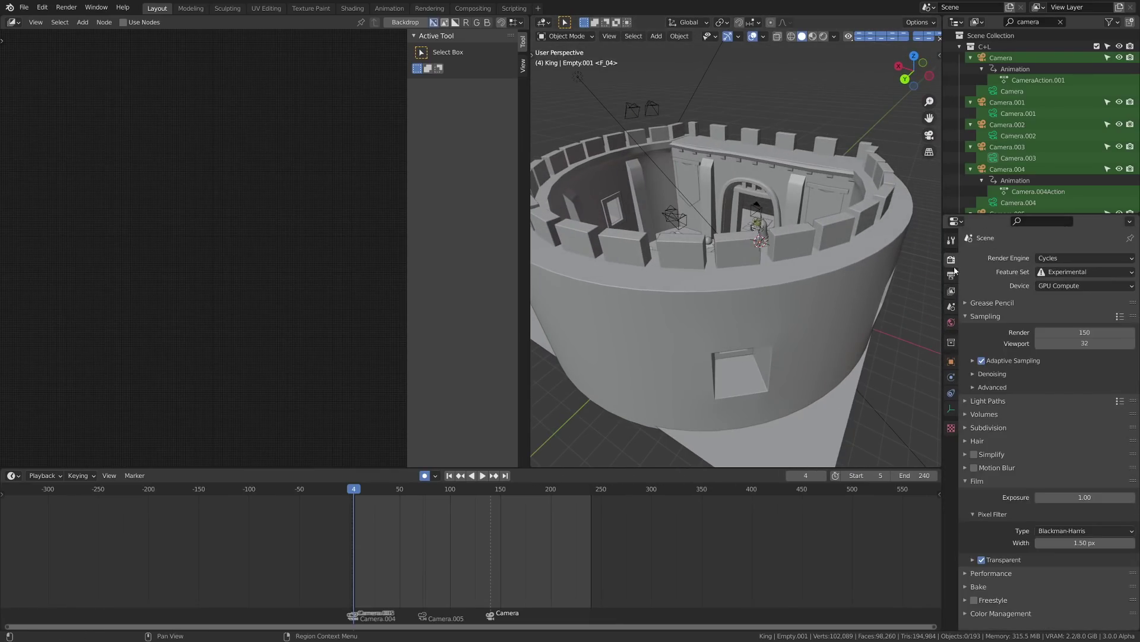
click(975, 373)
click(1060, 435)
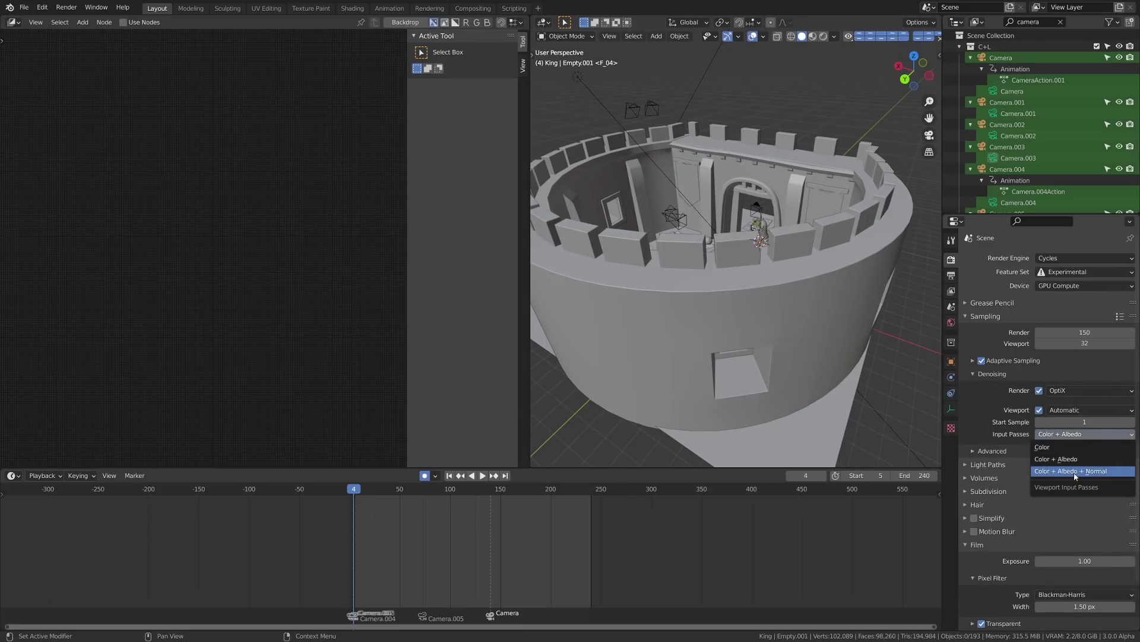
click(1076, 475)
Switch the viewport to Rendered shading and look down into the tower interior
key(z)
click(761, 286)
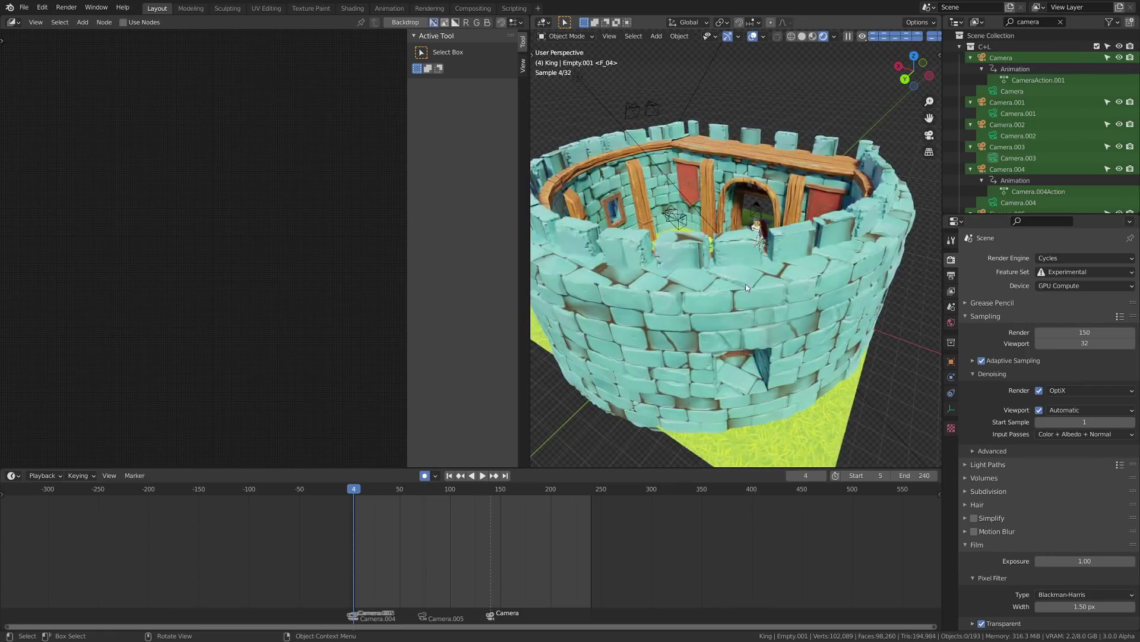
middle_drag(796, 256, 659, 302)
scroll(766, 274, up, 6)
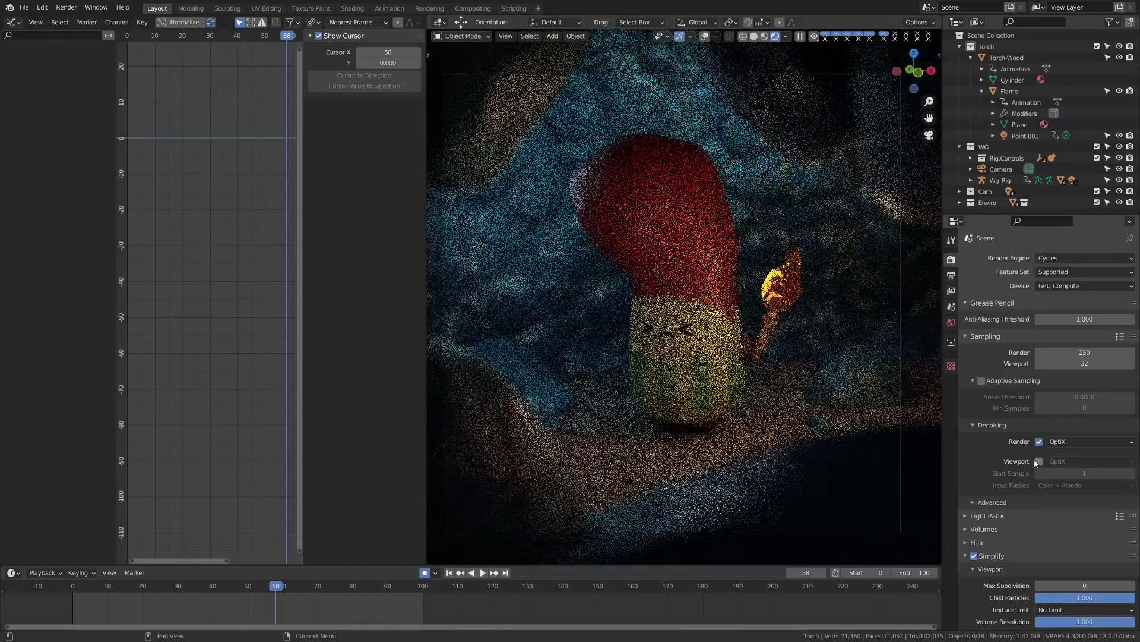
Enable Viewport denoising with Color + Albedo + Normal passes and orbit to face the character
click(1038, 460)
click(1069, 485)
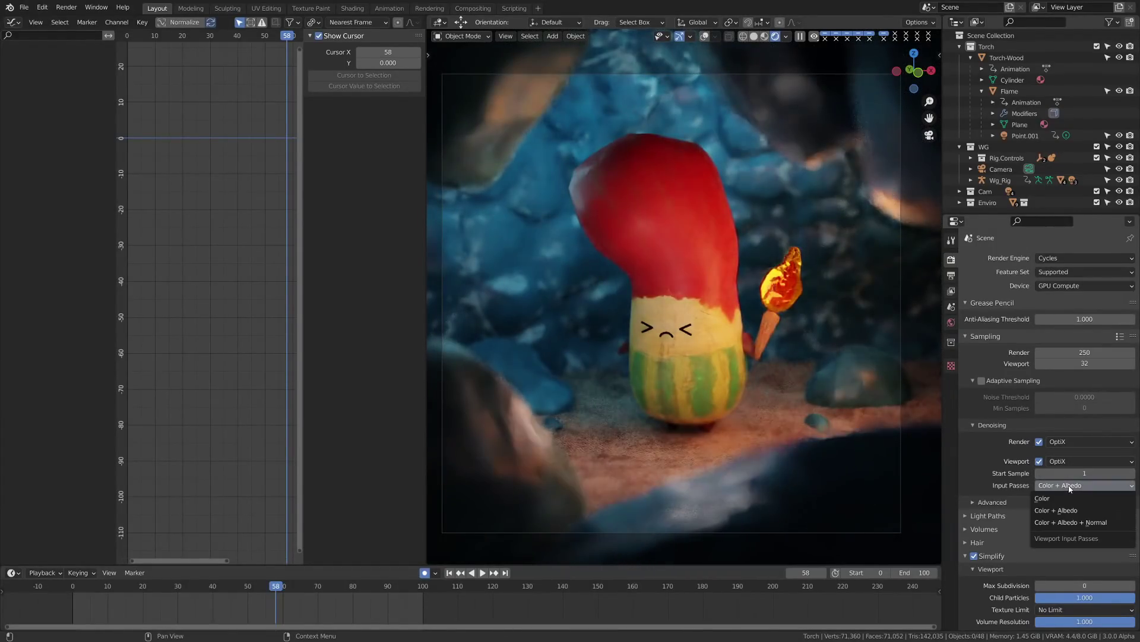
click(1072, 523)
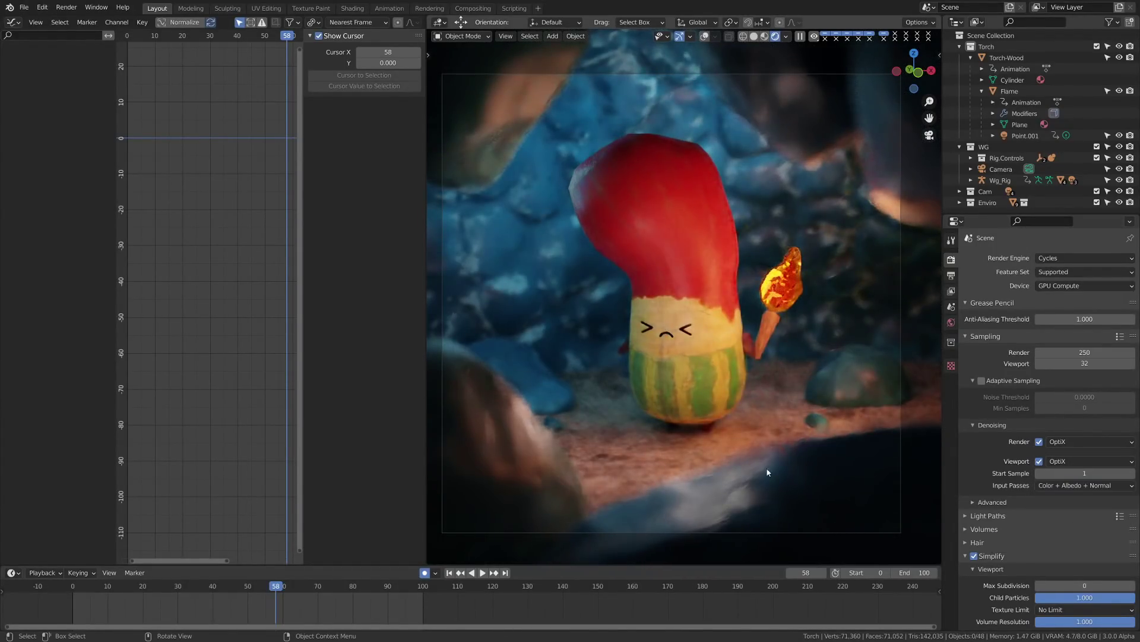
middle_drag(743, 418, 731, 391)
scroll(731, 390, up, 5)
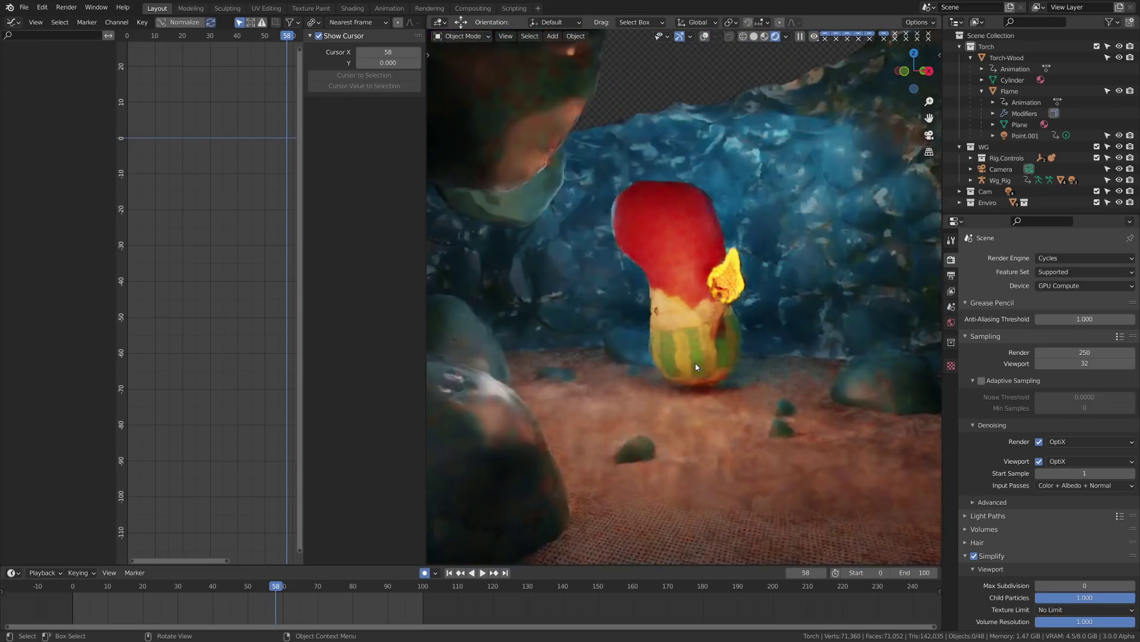
shift+middle_drag(727, 501, 744, 468)
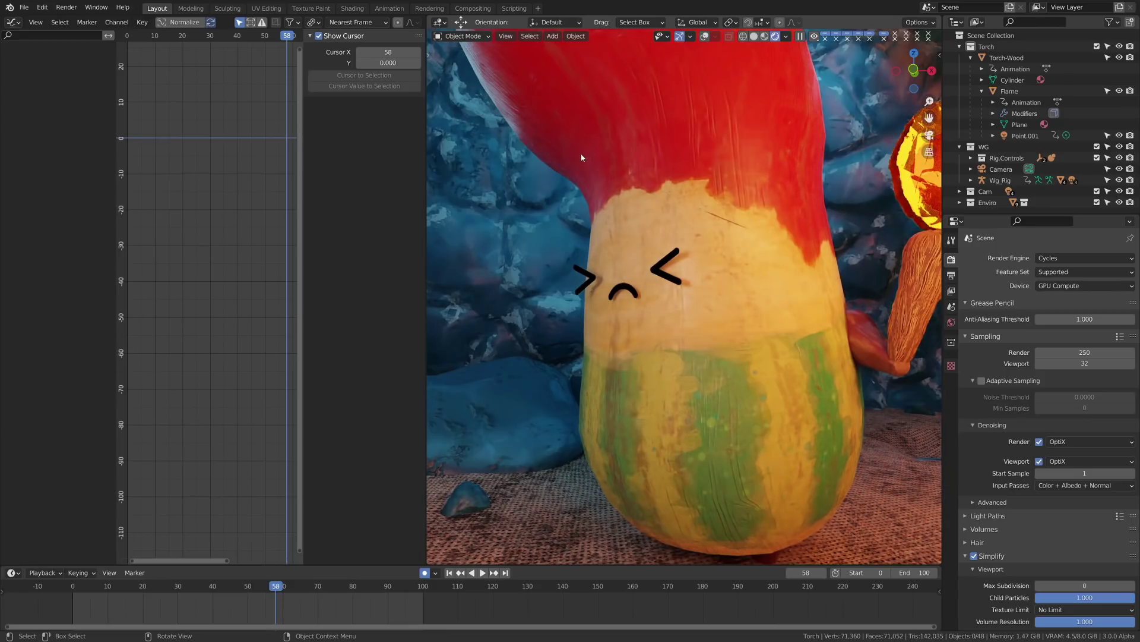
middle_drag(585, 157, 756, 476)
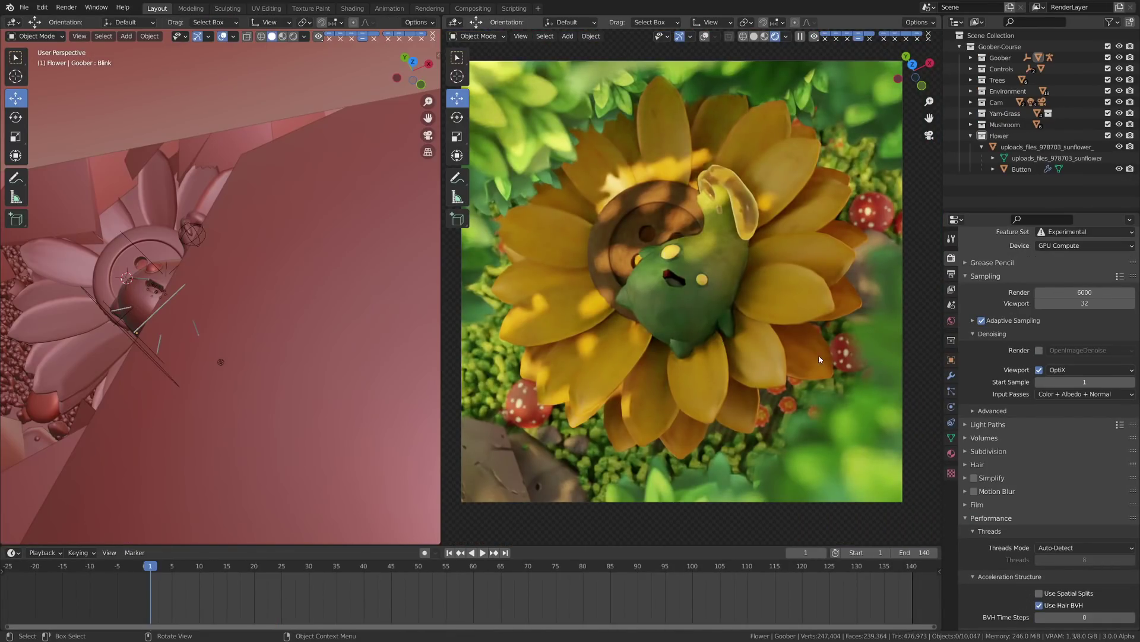
middle_drag(680, 378, 663, 341)
scroll(663, 341, up, 5)
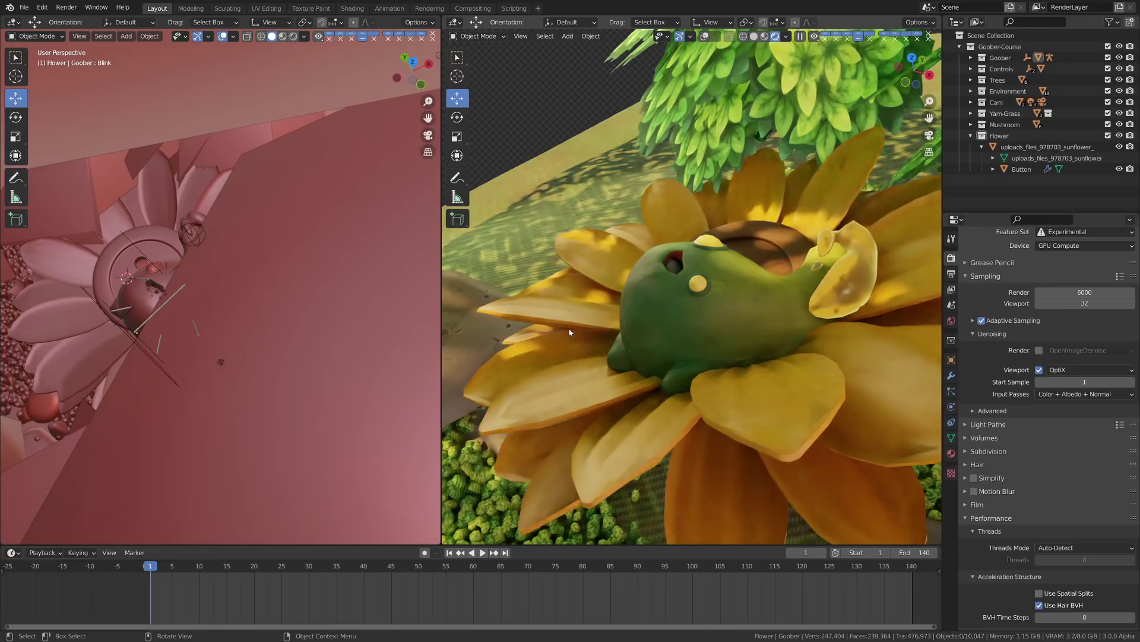
middle_drag(569, 332, 715, 357)
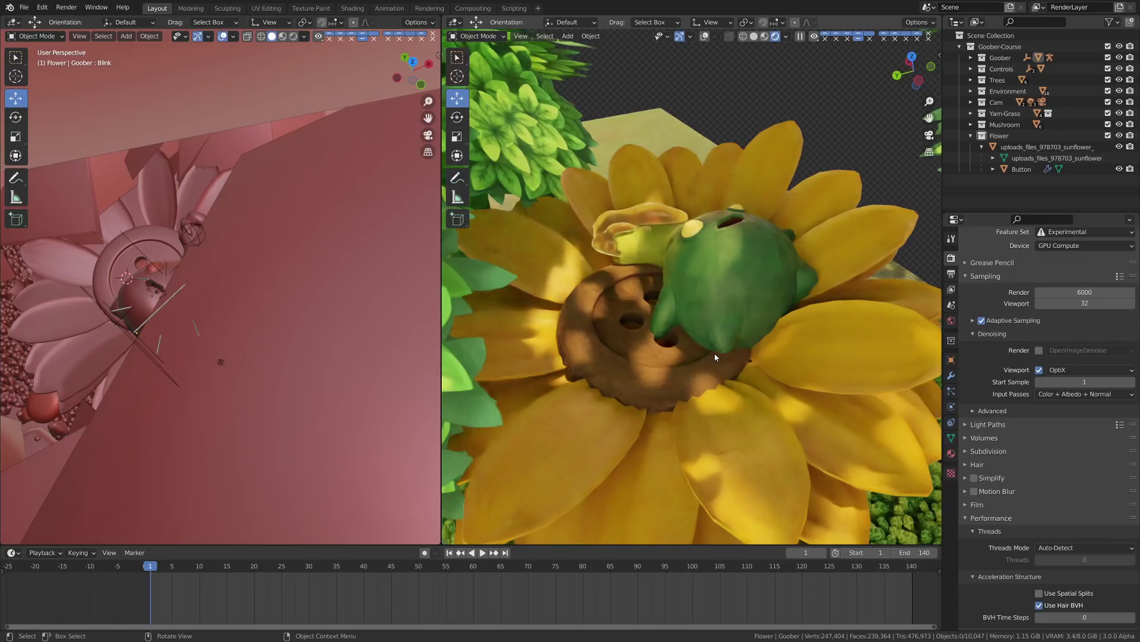
scroll(716, 357, up, 5)
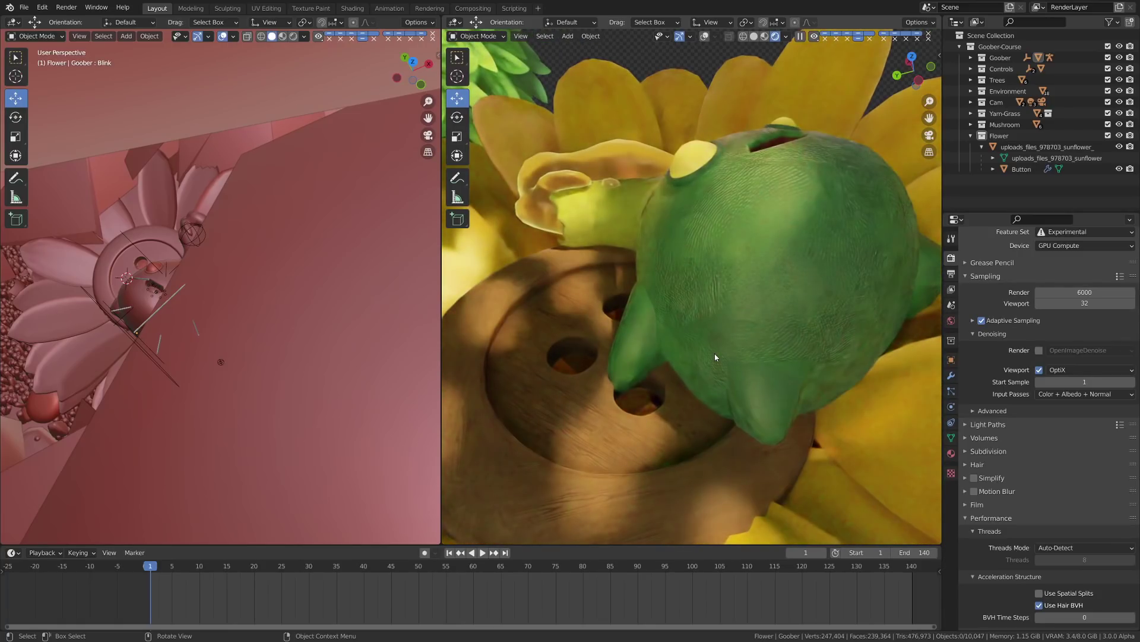
middle_drag(744, 234, 761, 335)
scroll(762, 336, down, 5)
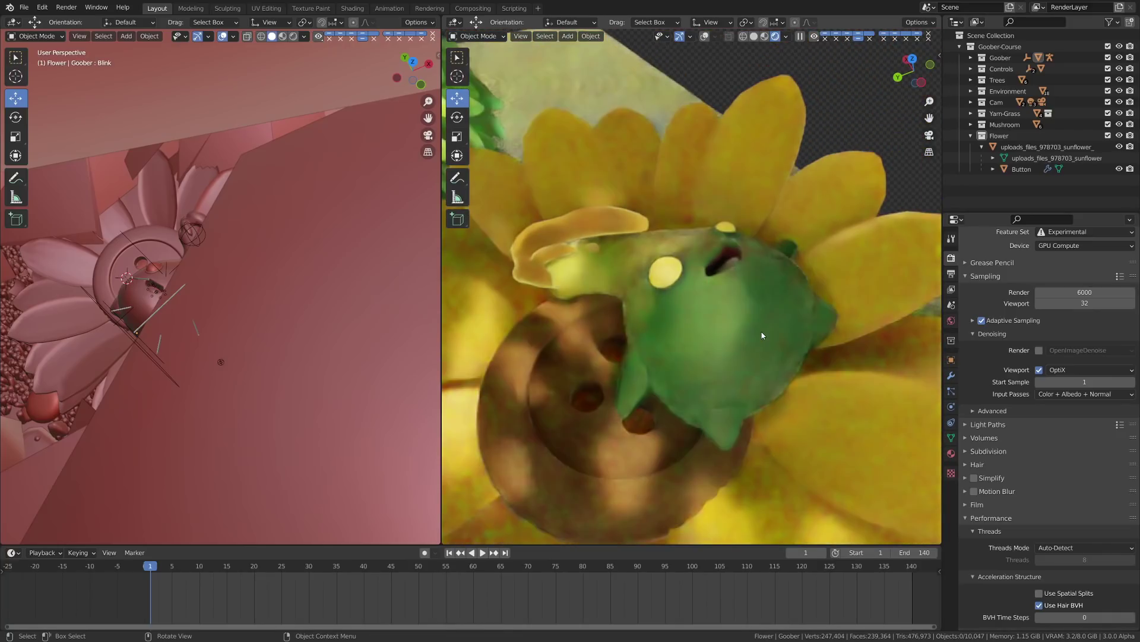
scroll(761, 335, up, 10)
scroll(761, 332, down, 4)
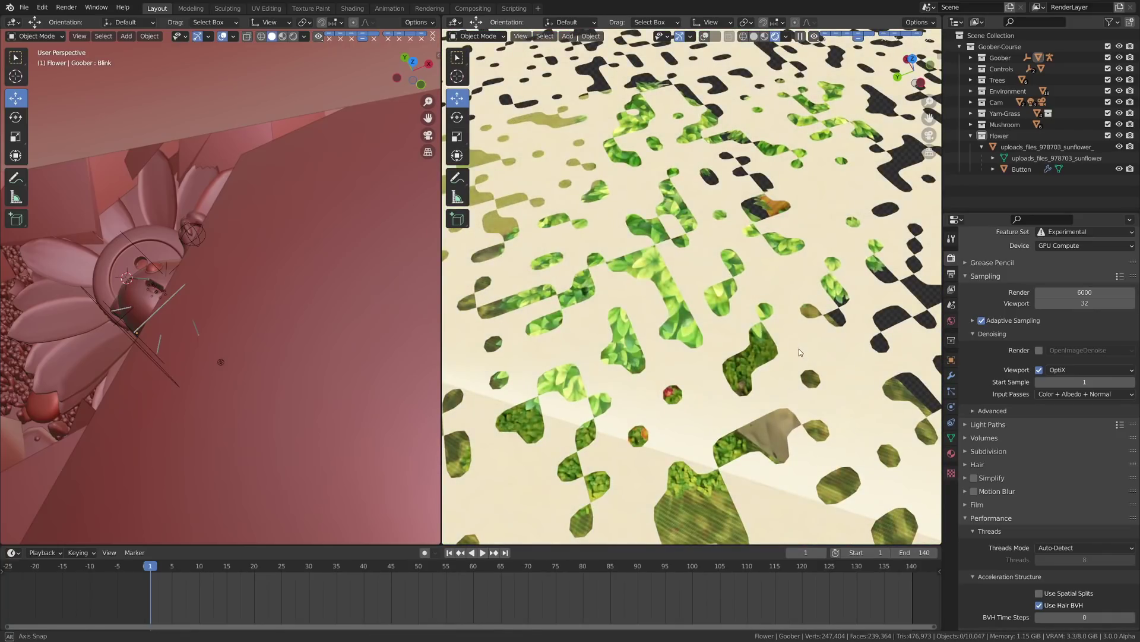
middle_drag(799, 349, 727, 314)
scroll(708, 319, up, 6)
scroll(717, 318, up, 5)
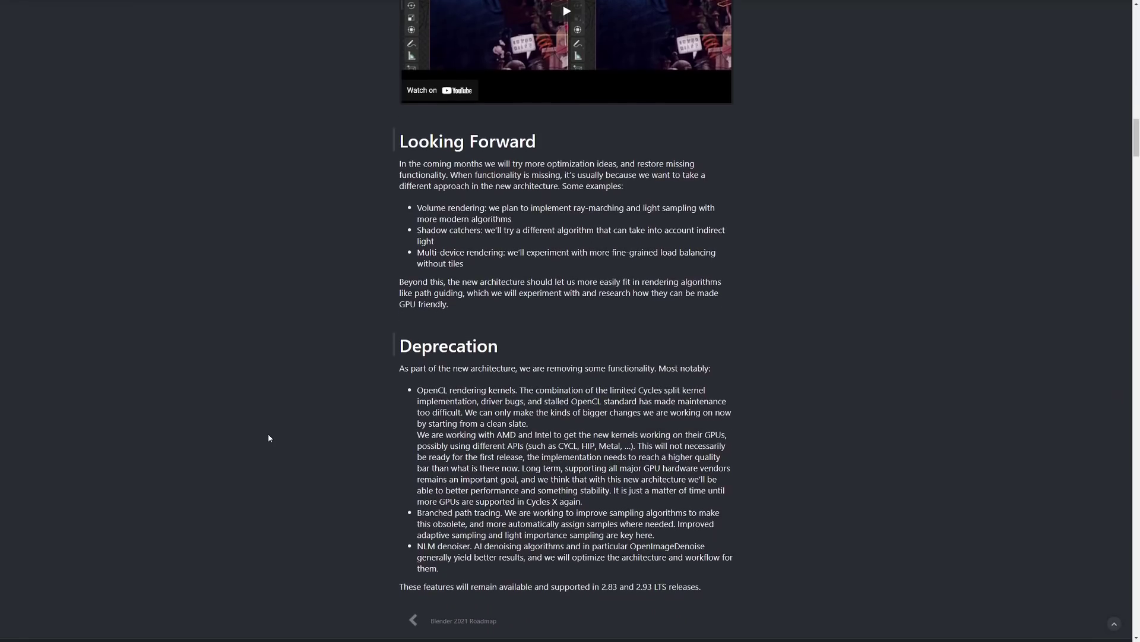
Scroll down to the post's Looking Forward and Deprecation sections
scroll(268, 438, down, 2)
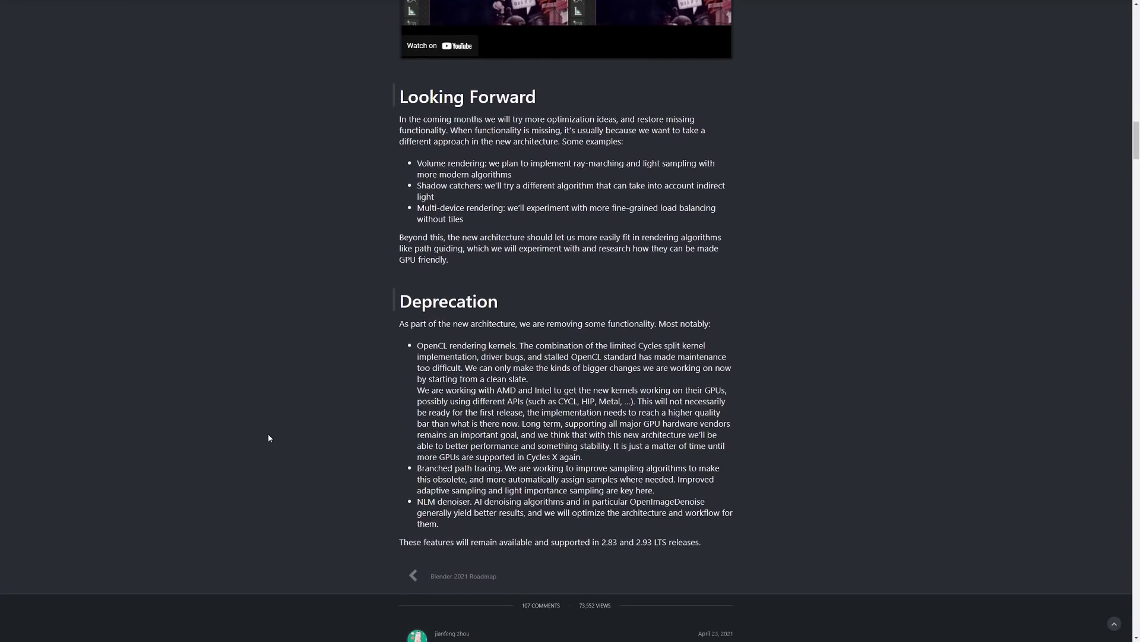